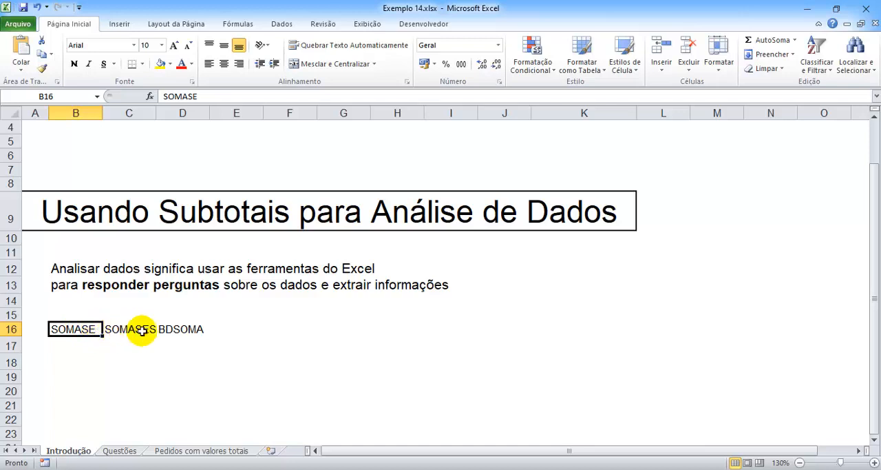
Step: Review the SOMASES and BDSOMA entries on the Introdução sheet and open the "Pedidos com valores totais" sheet
{"action": "left_click", "coordinate": [170, 329]}
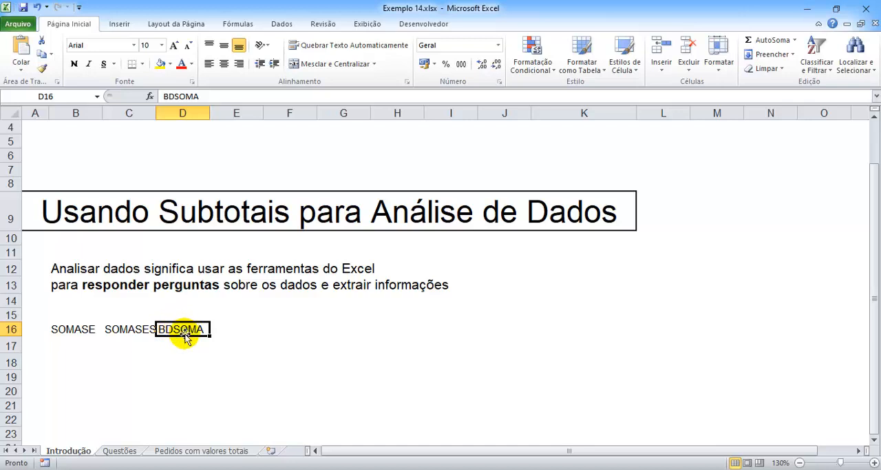
{"action": "left_click", "coordinate": [142, 328]}
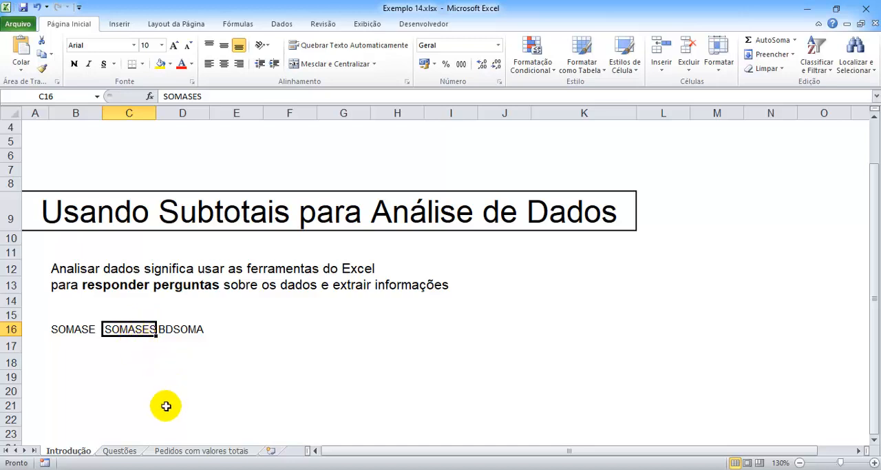
{"action": "left_click", "coordinate": [173, 451]}
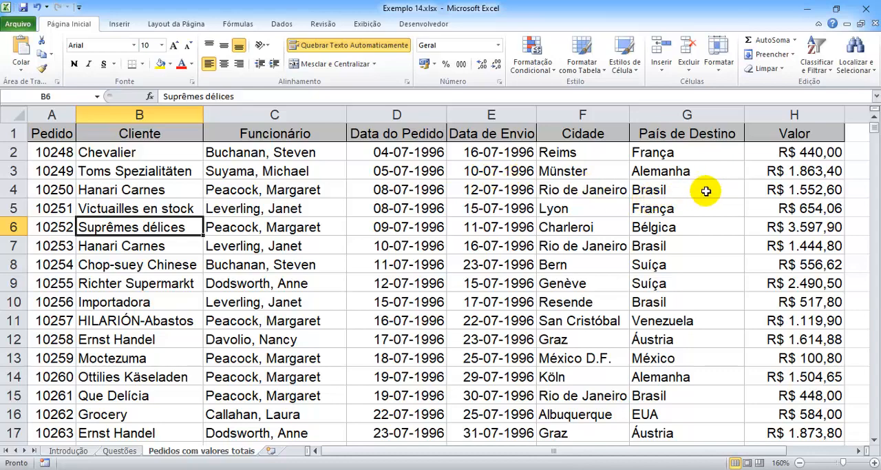
{"action": "scroll", "coordinate": [490, 181], "scroll_direction": "down", "scroll_amount": 1}
{"action": "scroll", "coordinate": [490, 180], "scroll_direction": "down", "scroll_amount": 1}
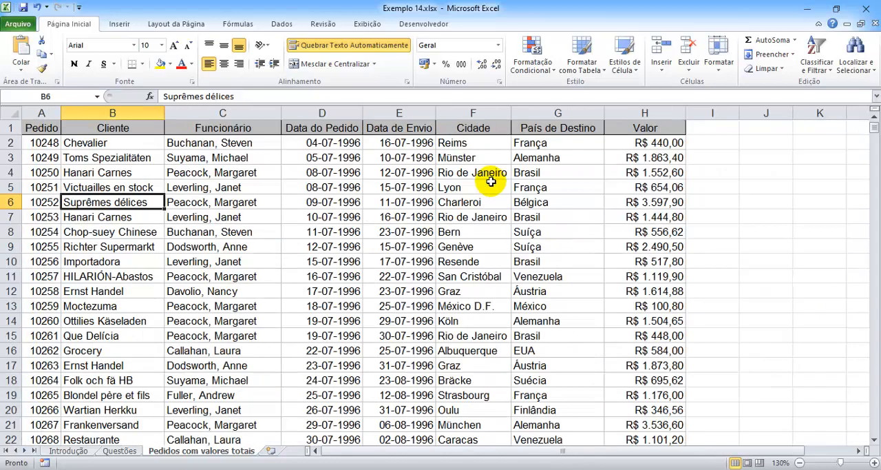
{"action": "scroll", "coordinate": [572, 172], "scroll_direction": "down", "scroll_amount": 1}
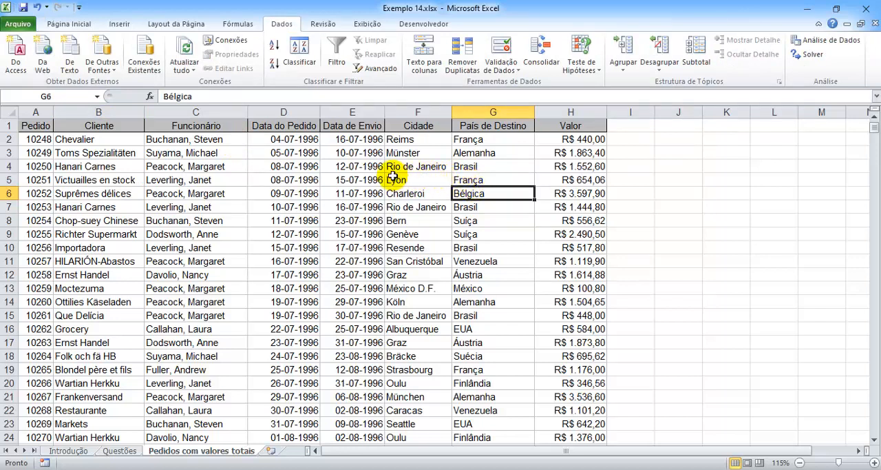
Step: Extract only the unique records of the Funcionário column to K1 with an advanced filter, and fit column K to its contents
{"action": "left_click", "coordinate": [228, 111]}
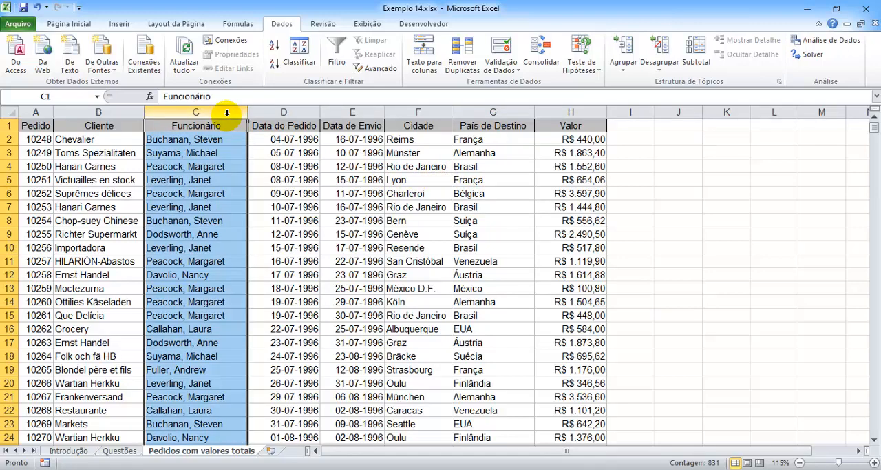
{"action": "left_click", "coordinate": [381, 69]}
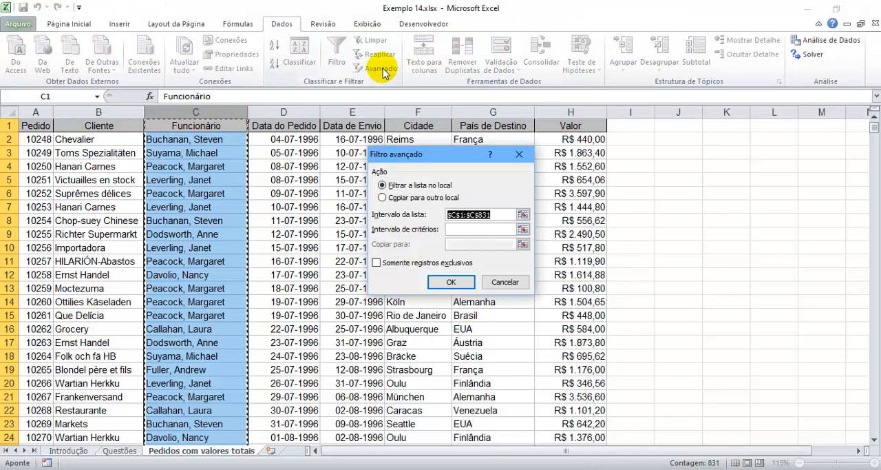
{"action": "left_click", "coordinate": [405, 199]}
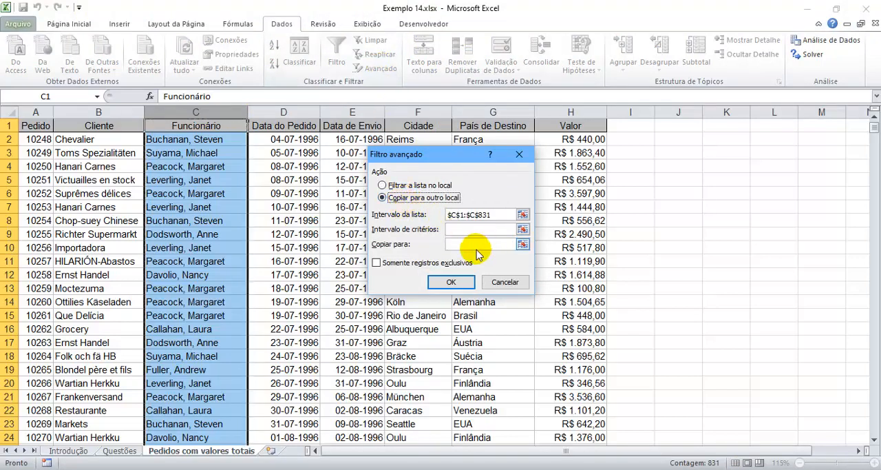
{"action": "left_click", "coordinate": [472, 243]}
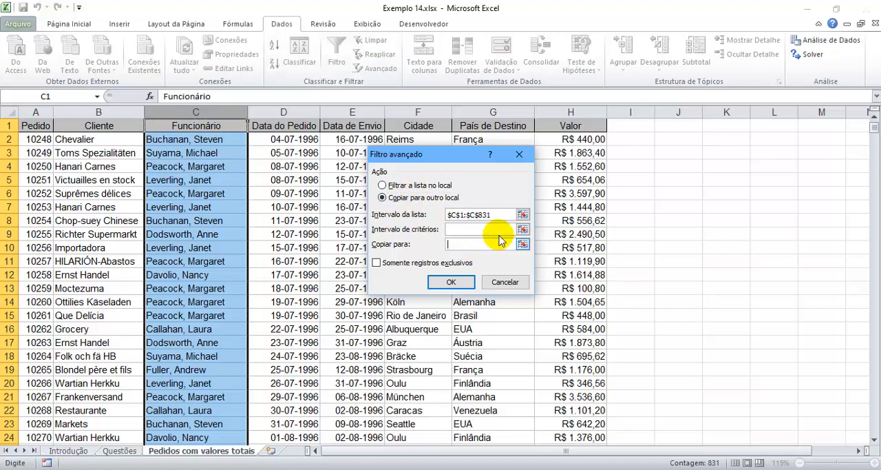
{"action": "left_click", "coordinate": [717, 129]}
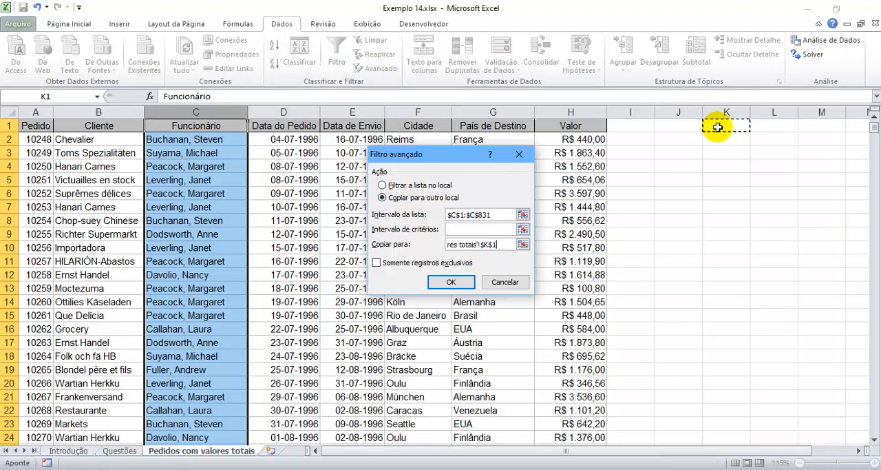
{"action": "left_click", "coordinate": [377, 264]}
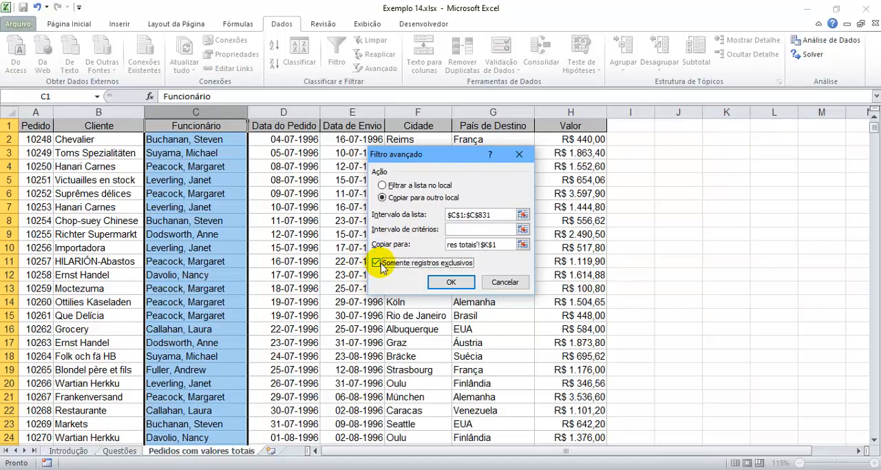
{"action": "left_click", "coordinate": [449, 282]}
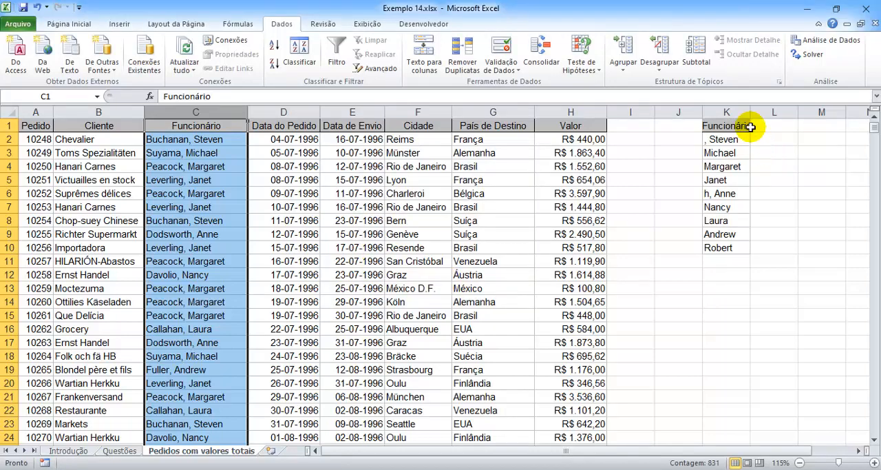
{"action": "double_click", "coordinate": [750, 108]}
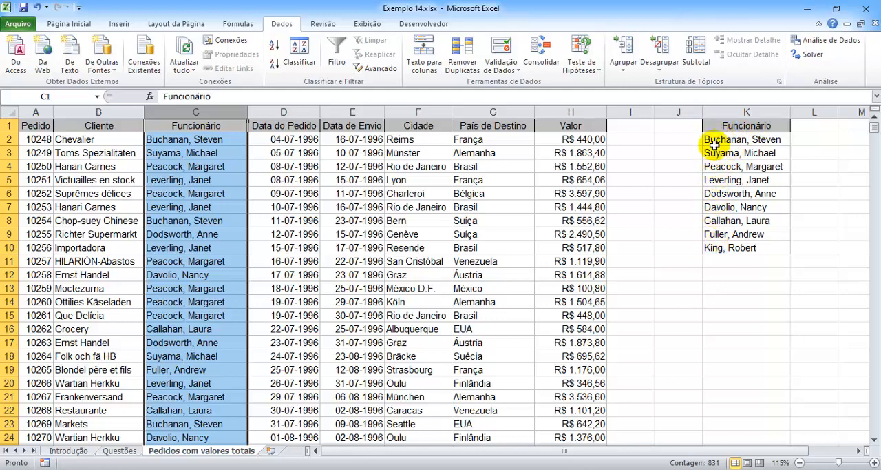
Step: Enter the header "Total Pedidos" in L1 and fit column L to its width
{"action": "left_click", "coordinate": [818, 125]}
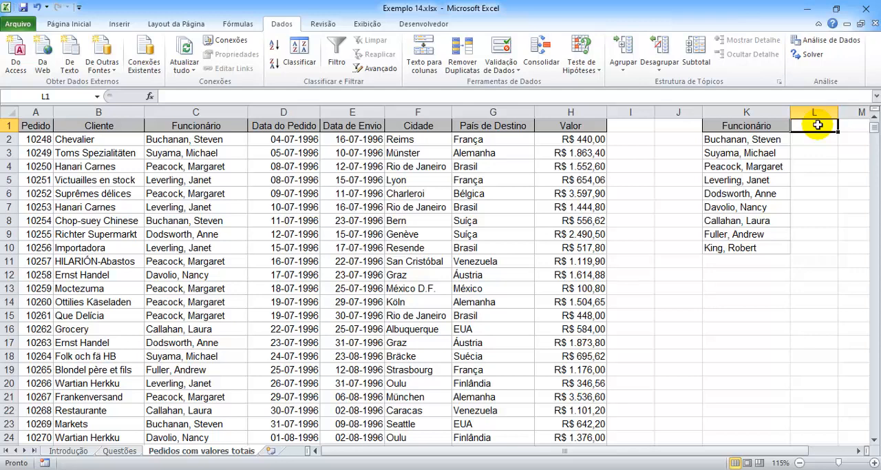
{"action": "type", "text": "Total"}
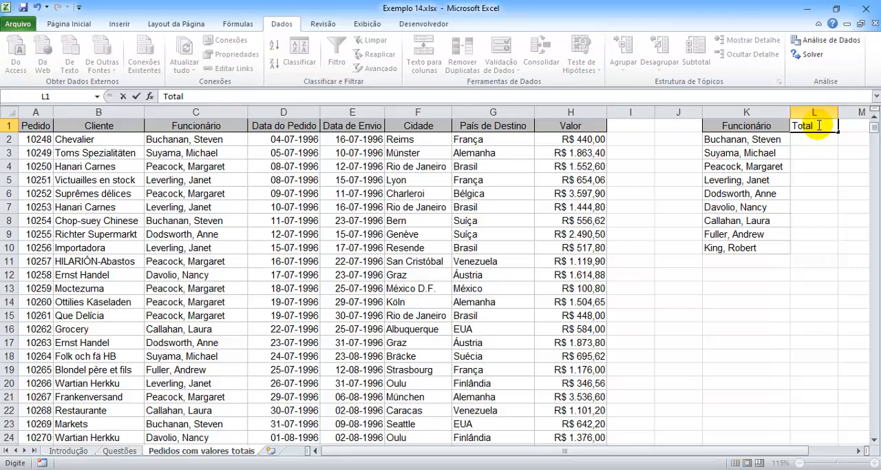
{"action": "type", "text": " Pedidos"}
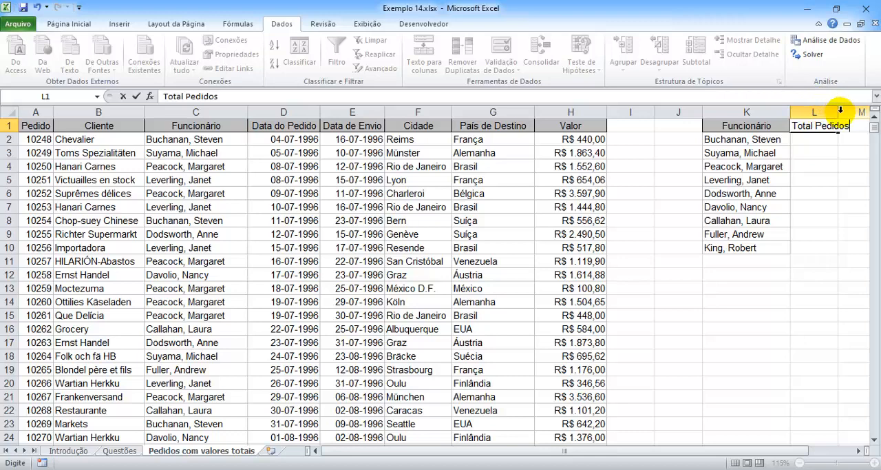
{"action": "double_click", "coordinate": [839, 110]}
Step: Start a SOMASE formula in L2 with the absolute range $C$2:$C$831 as the range to evaluate
{"action": "left_click", "coordinate": [825, 140]}
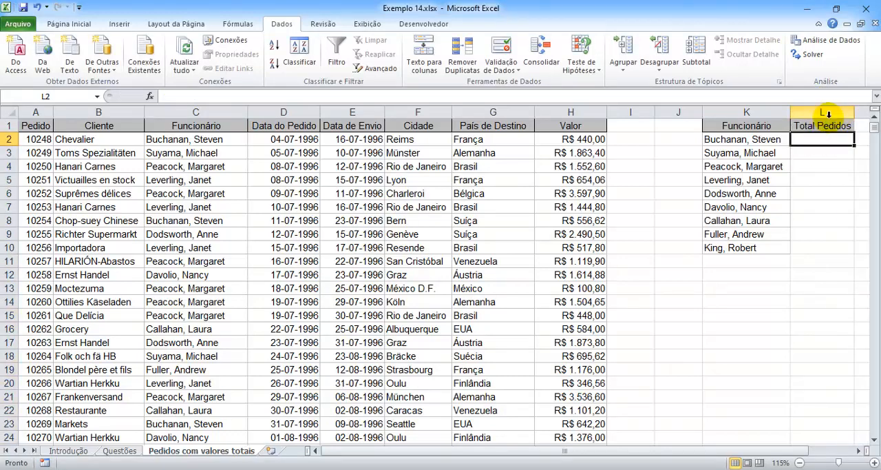
{"action": "type", "text": "="}
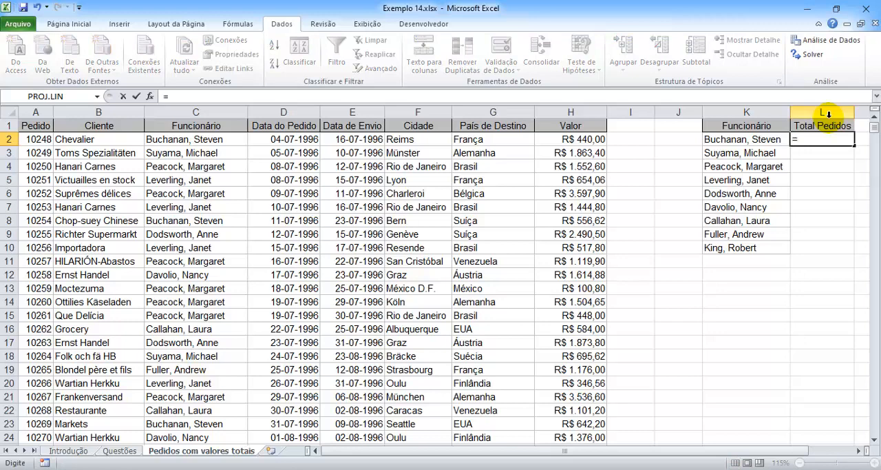
{"action": "type", "text": "SOMASE"}
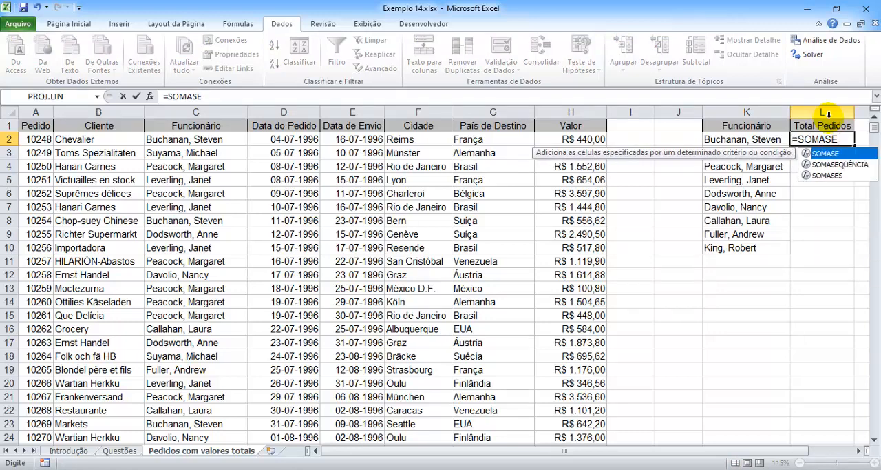
{"action": "type", "text": "("}
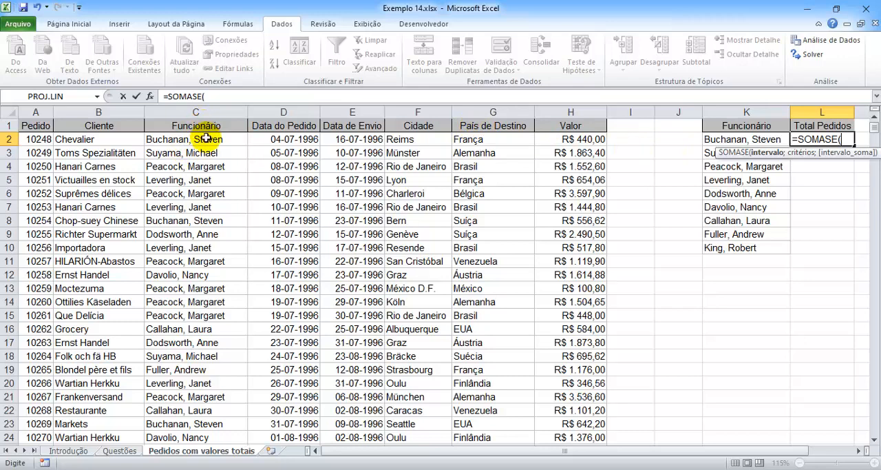
{"action": "left_click", "coordinate": [206, 139]}
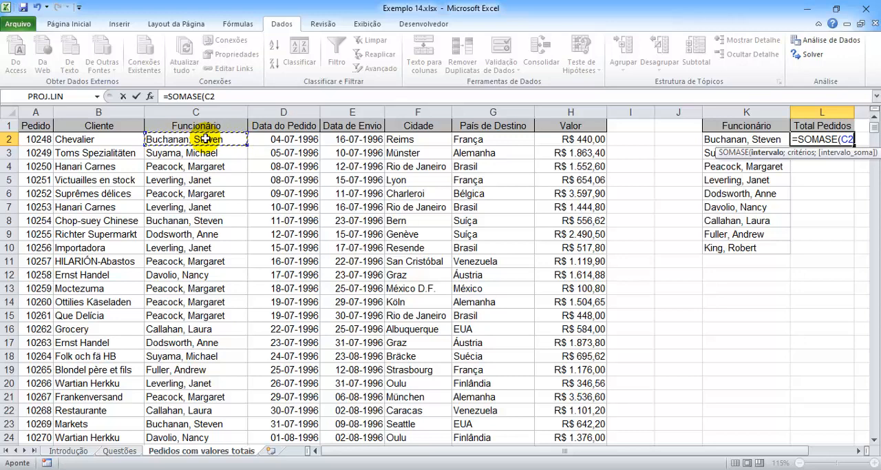
{"action": "key", "text": "ctrl+shift+Down"}
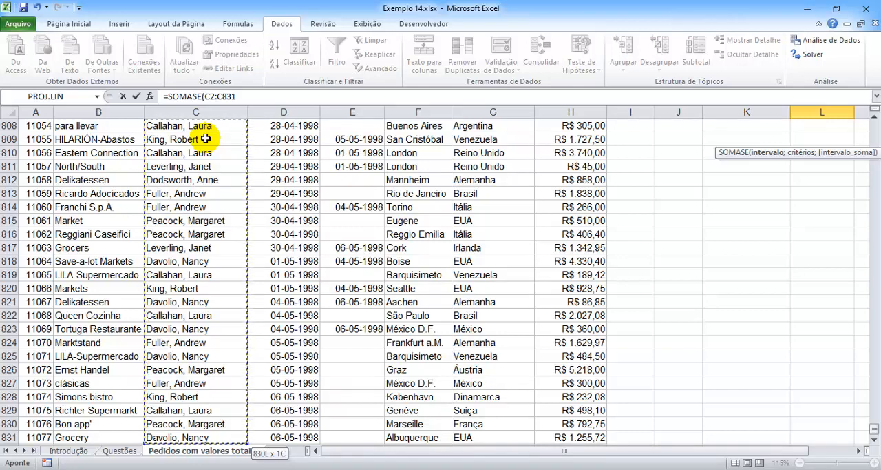
{"action": "key", "text": "F4"}
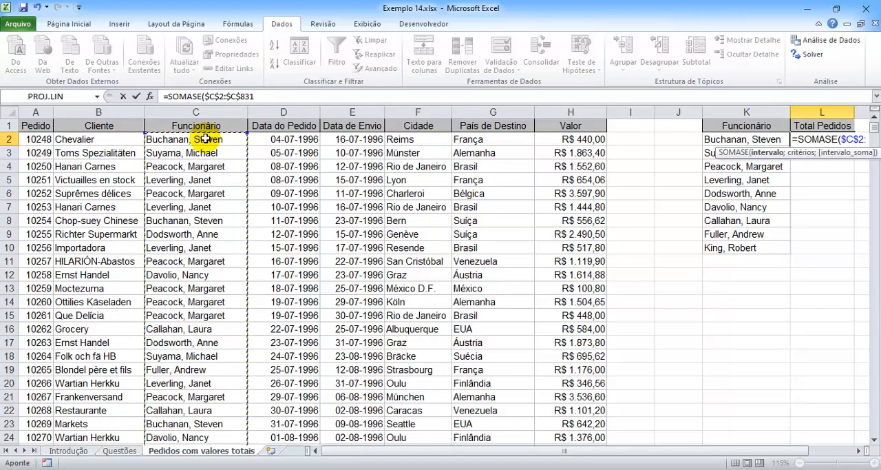
Step: Complete the SOMASE formula with criterion K2 and absolute sum range $H$2:$H$831, and fill it down to L10
{"action": "type", "text": ";"}
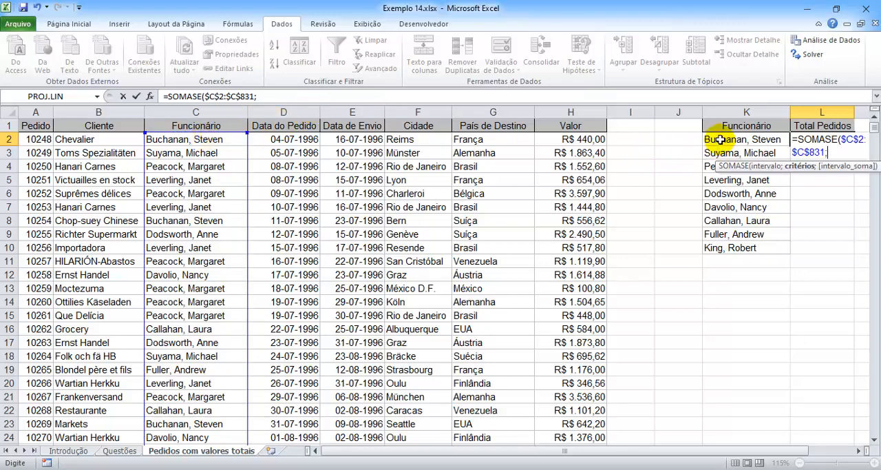
{"action": "left_click", "coordinate": [720, 140]}
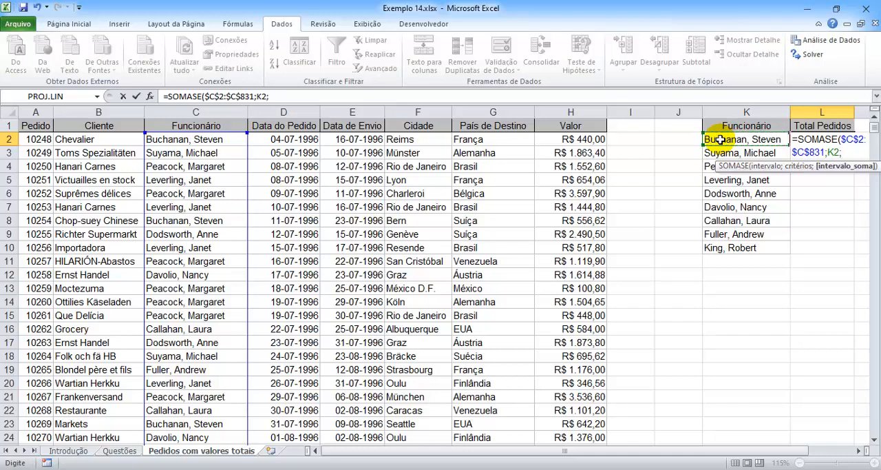
{"action": "left_click", "coordinate": [594, 140]}
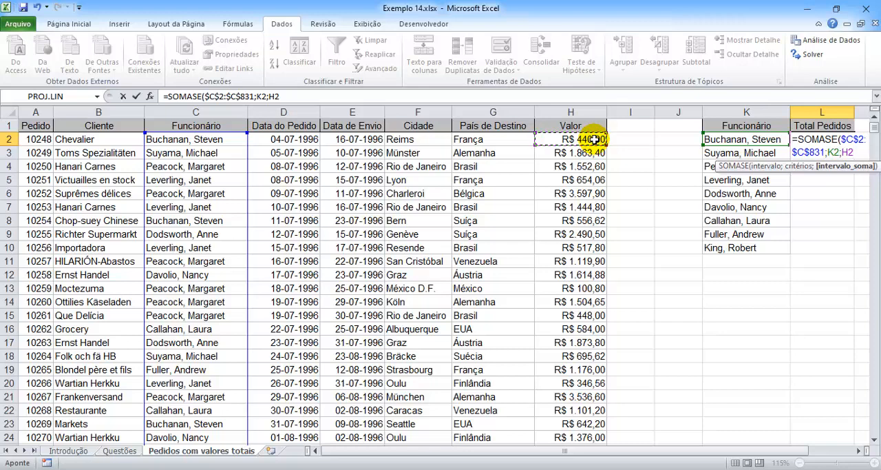
{"action": "key", "text": "ctrl+shift+Down"}
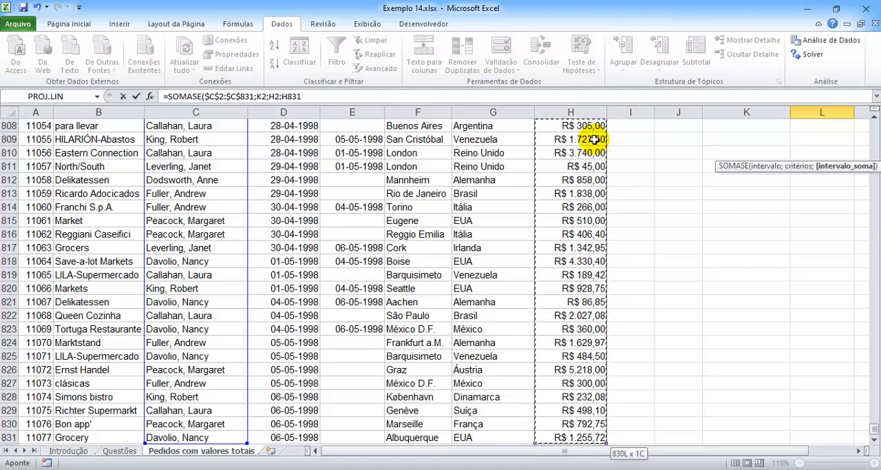
{"action": "key", "text": "F4"}
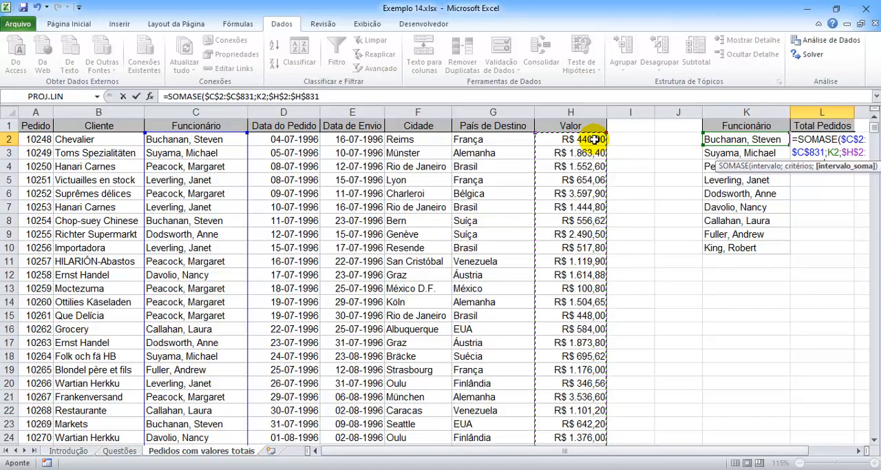
{"action": "type", "text": ")"}
{"action": "key", "text": "Return"}
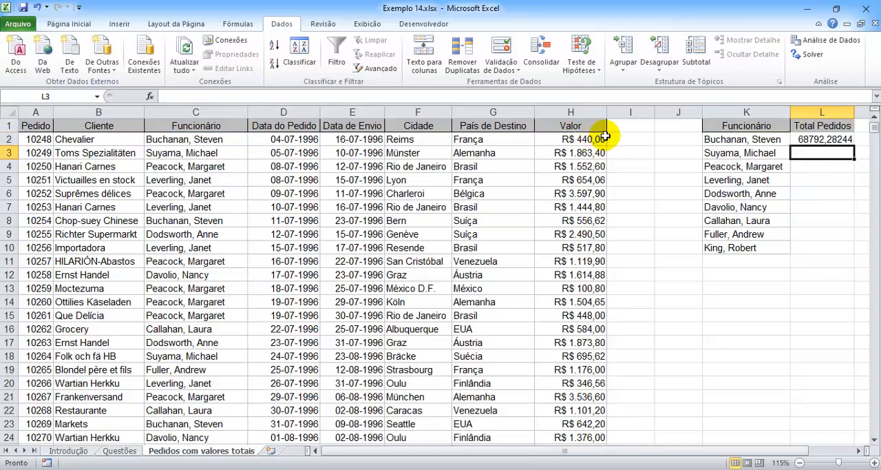
{"action": "left_click", "coordinate": [817, 141]}
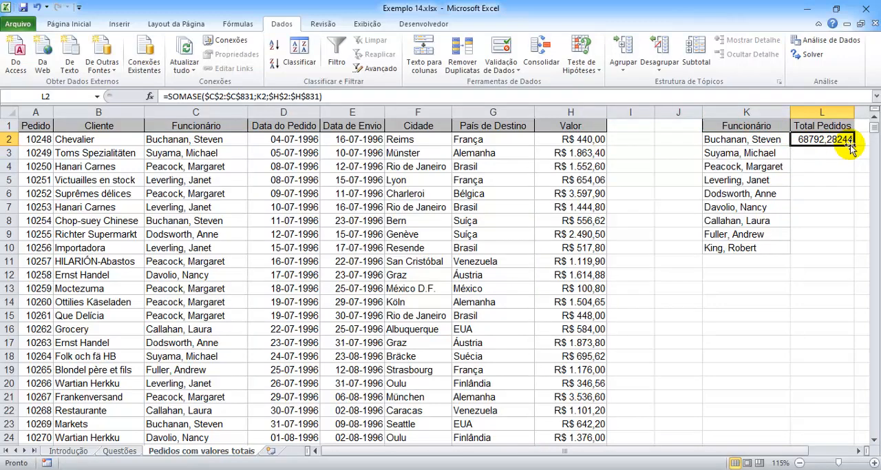
{"action": "left_click_drag", "start_coordinate": [854, 145], "coordinate": [850, 252]}
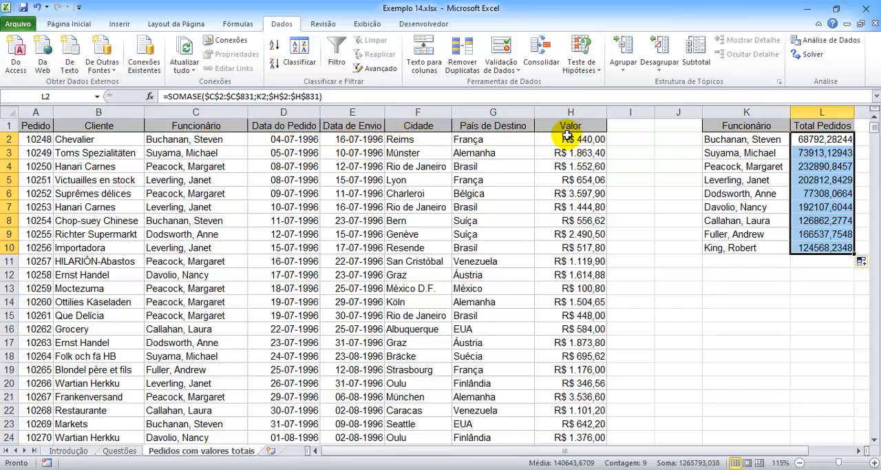
Step: Copy the "País de Destino" header from G1 to J1, fit column J to it and narrow column I
{"action": "left_click", "coordinate": [485, 126]}
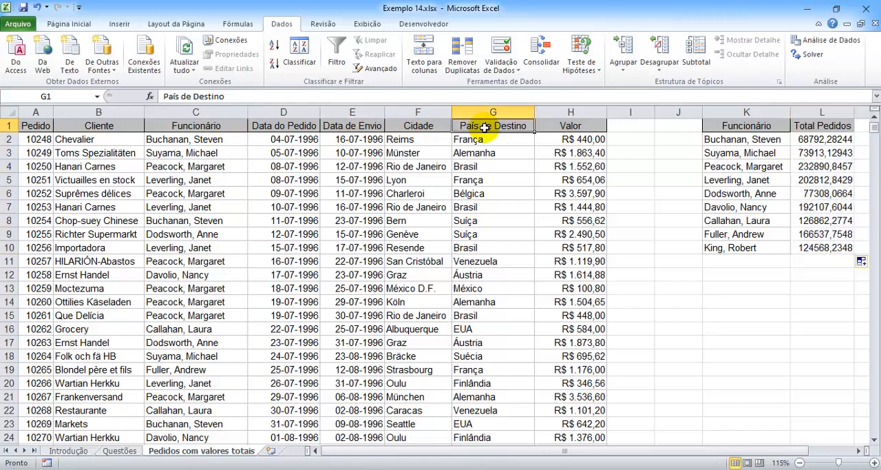
{"action": "left_click_drag", "start_coordinate": [483, 132], "coordinate": [670, 129]}
{"action": "double_click", "coordinate": [703, 111]}
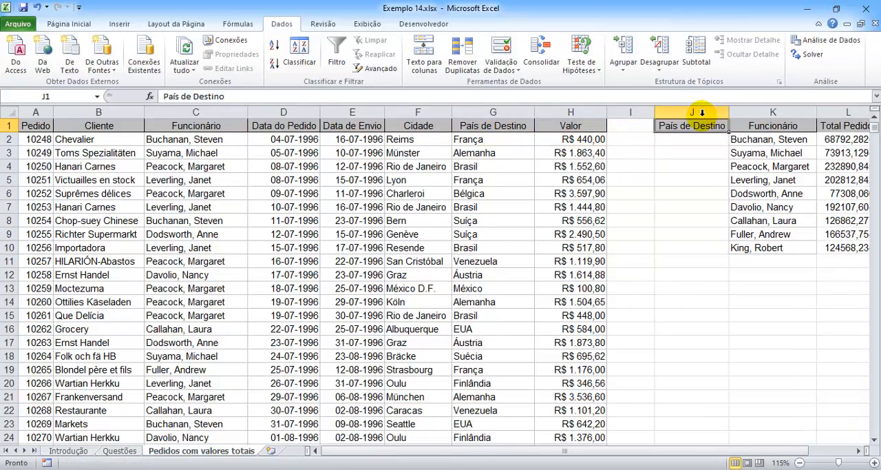
{"action": "left_click_drag", "start_coordinate": [654, 114], "coordinate": [623, 113]}
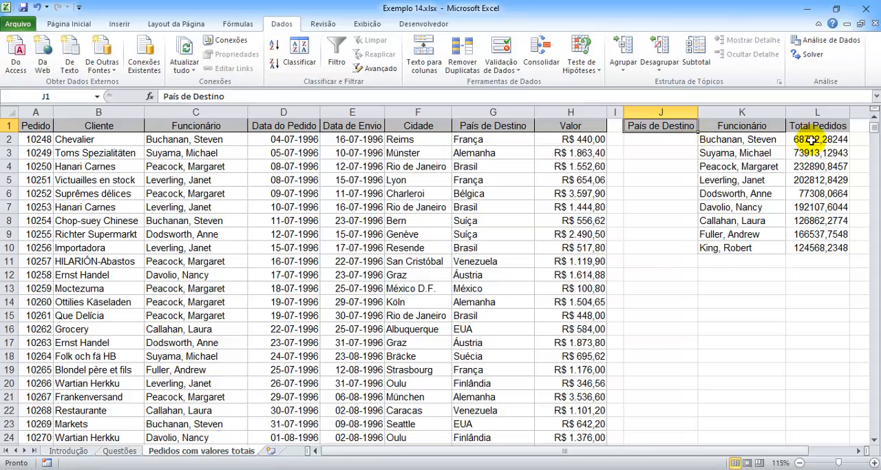
Step: Clear the totals in L2:L10 and start a SOMASES formula in L2 with the absolute sum range $H$2:$H$831
{"action": "left_click_drag", "start_coordinate": [807, 143], "coordinate": [807, 246]}
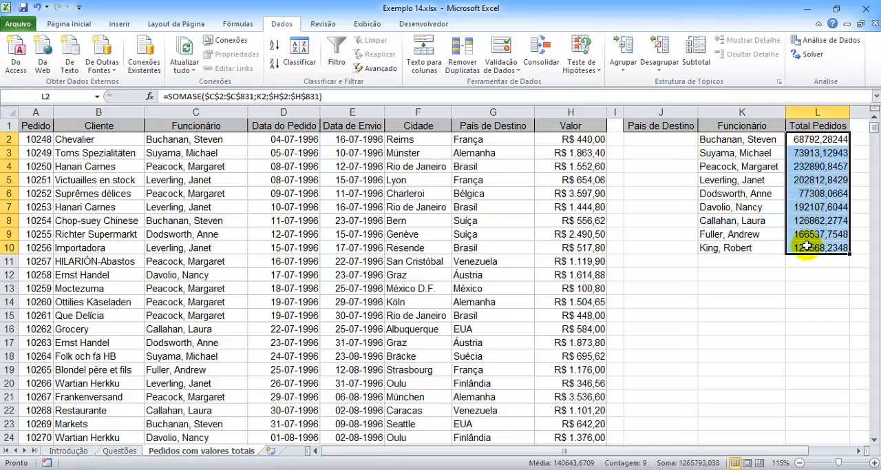
{"action": "key", "text": "Delete"}
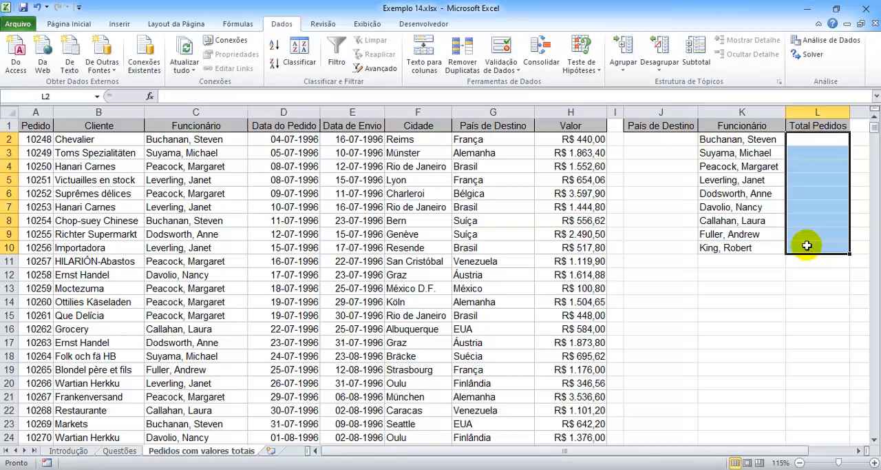
{"action": "left_click", "coordinate": [795, 140]}
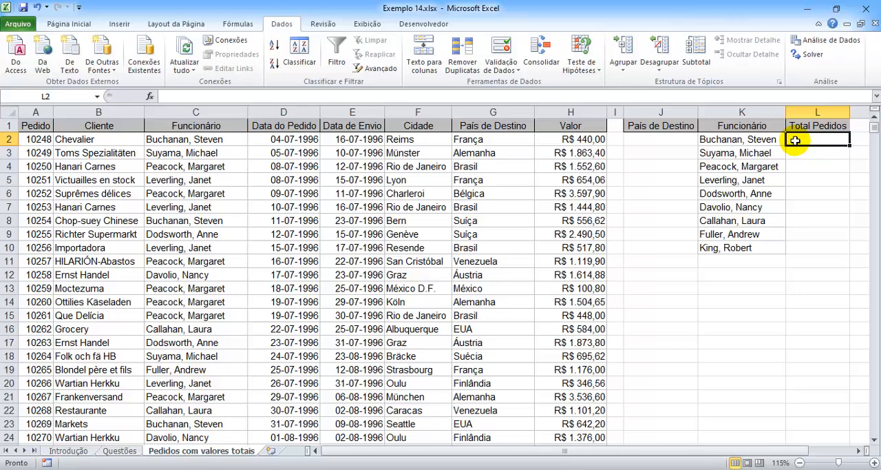
{"action": "type", "text": "="}
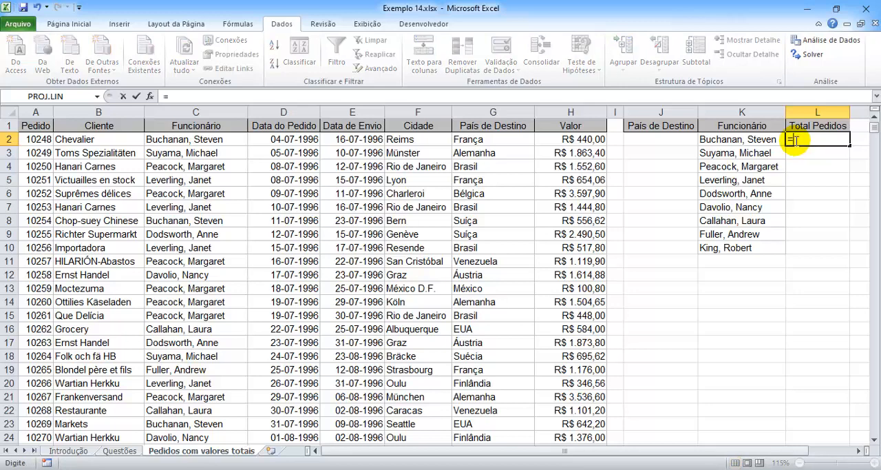
{"action": "type", "text": "SOMASES"}
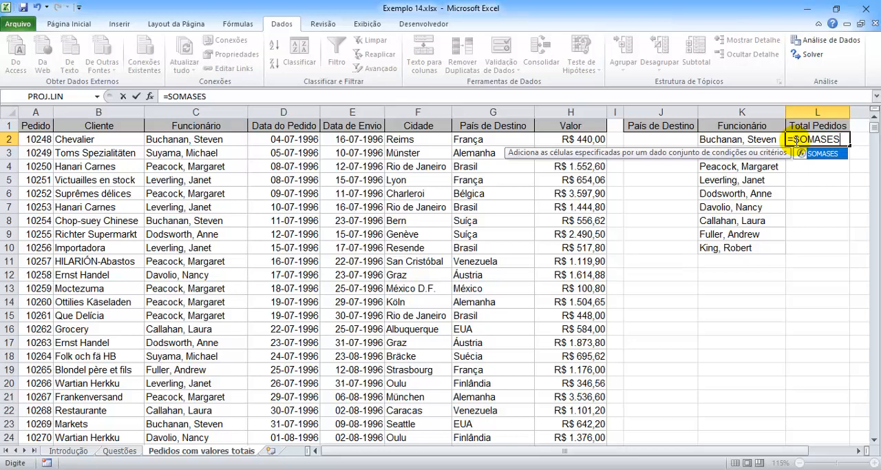
{"action": "type", "text": "("}
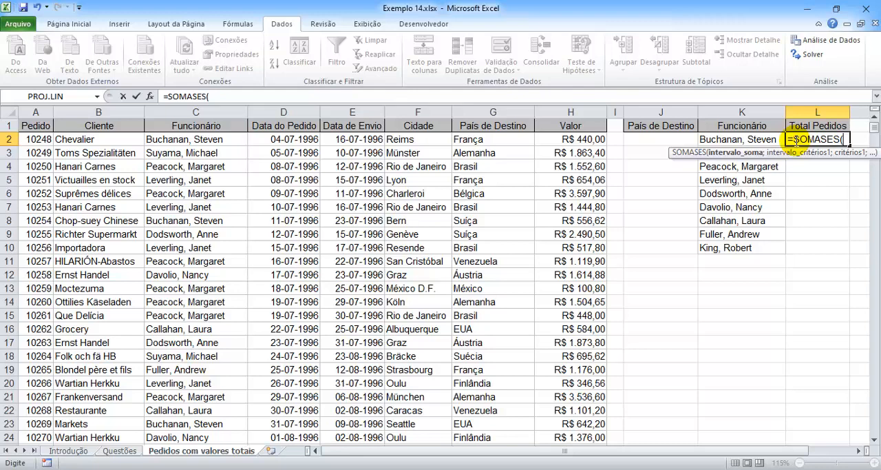
{"action": "left_click", "coordinate": [580, 139]}
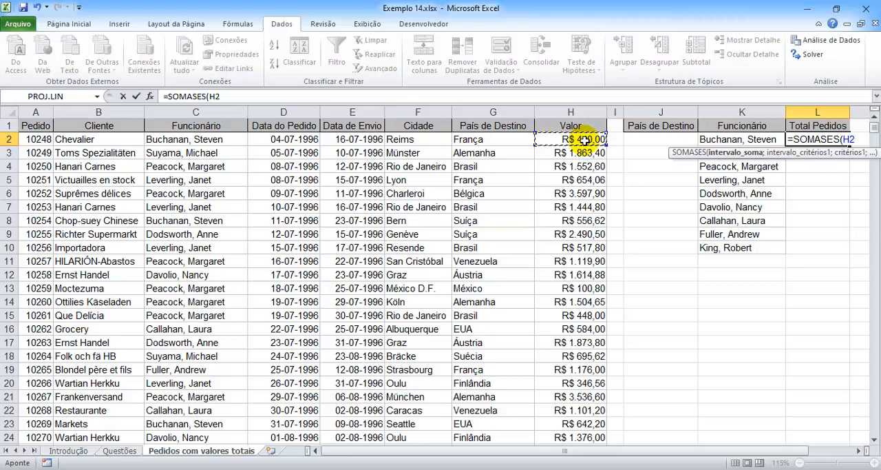
{"action": "key", "text": "ctrl+shift+Down"}
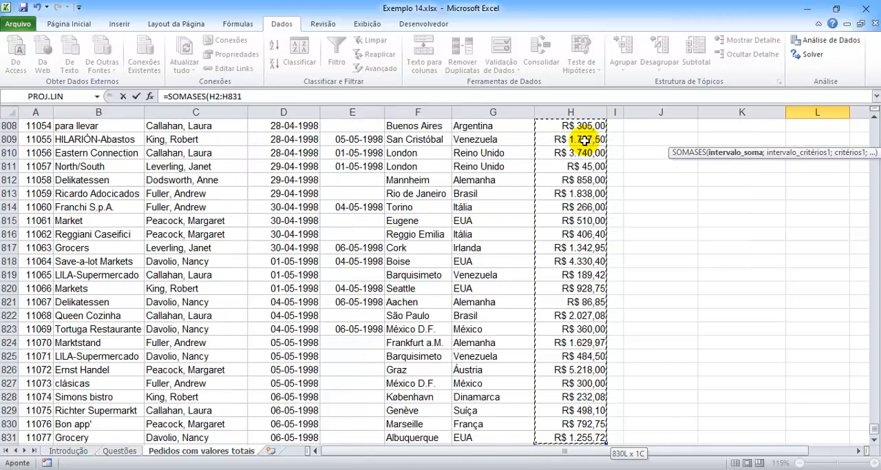
{"action": "key", "text": "F4"}
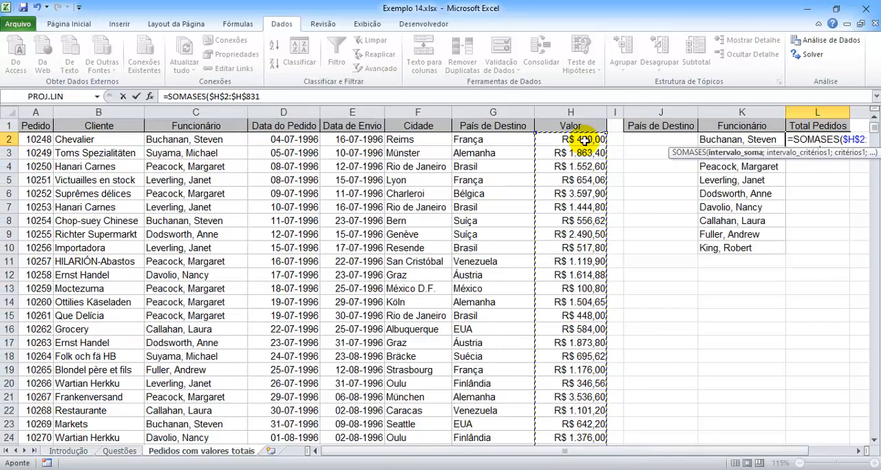
{"action": "type", "text": ";"}
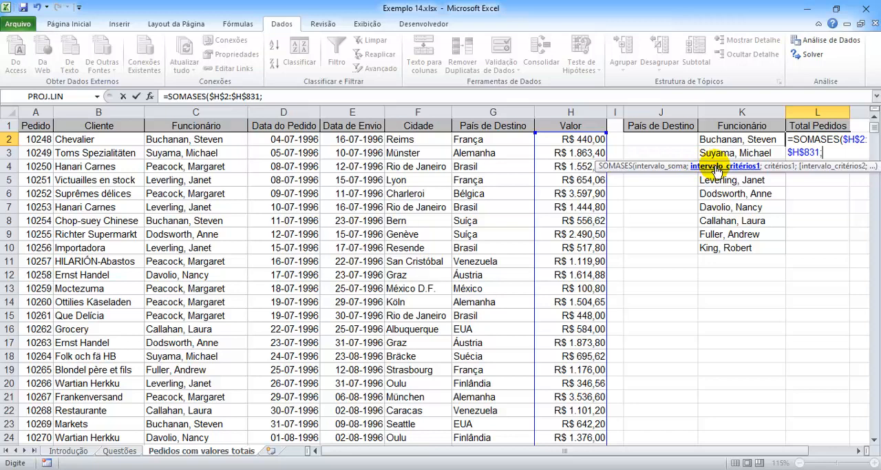
Step: Add the employee condition to the SOMASES formula, with absolute criteria range $C$2:$C$831 and criterion K2
{"action": "left_click", "coordinate": [213, 139]}
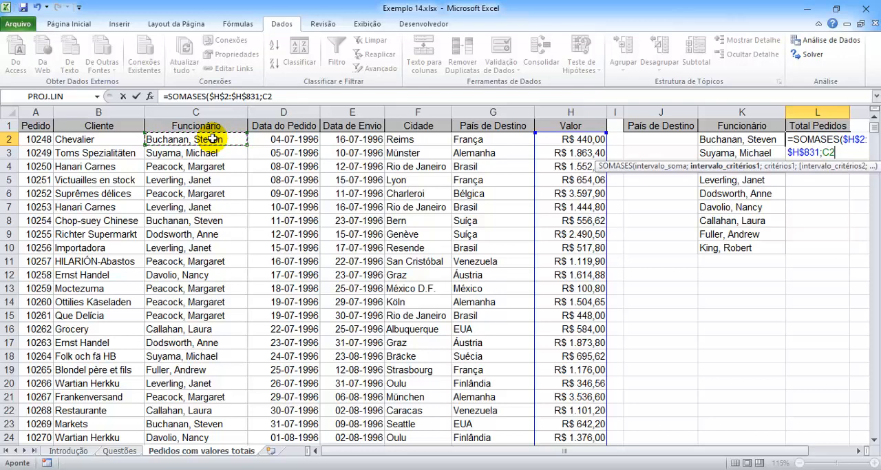
{"action": "key", "text": "ctrl+shift+Down"}
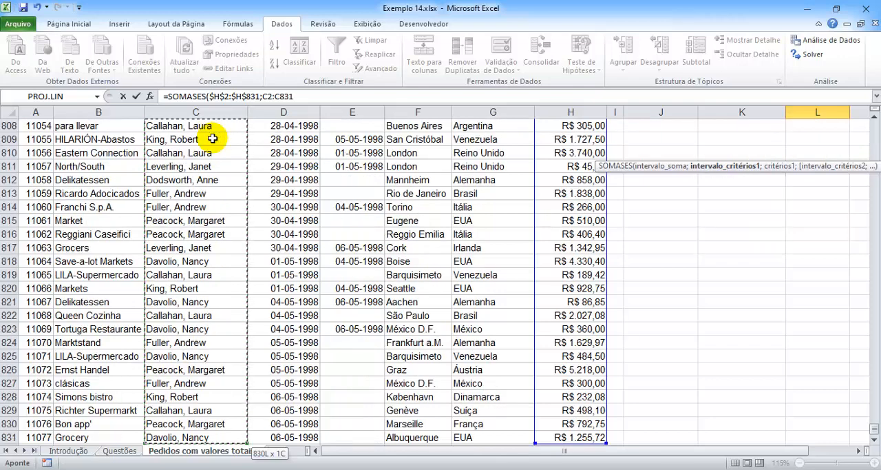
{"action": "key", "text": "F4"}
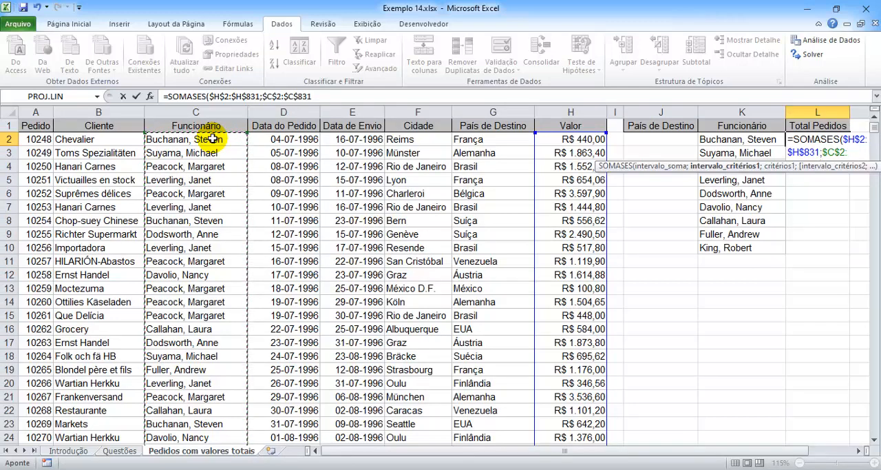
{"action": "type", "text": ";"}
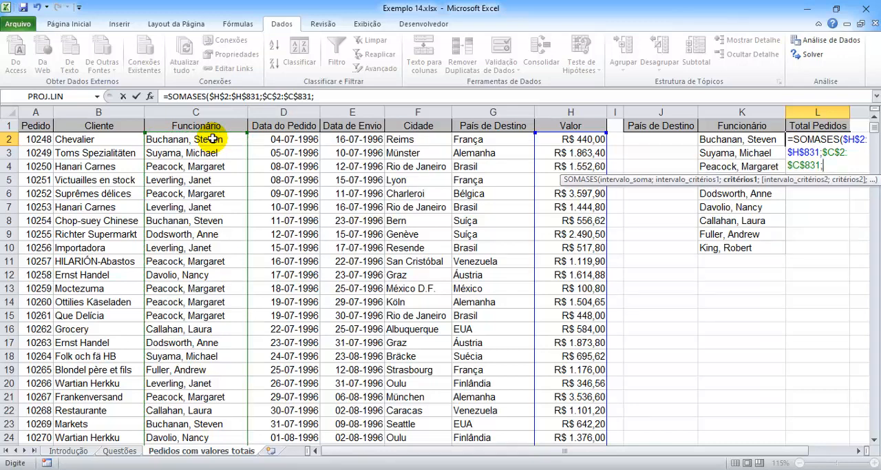
{"action": "left_click", "coordinate": [717, 141]}
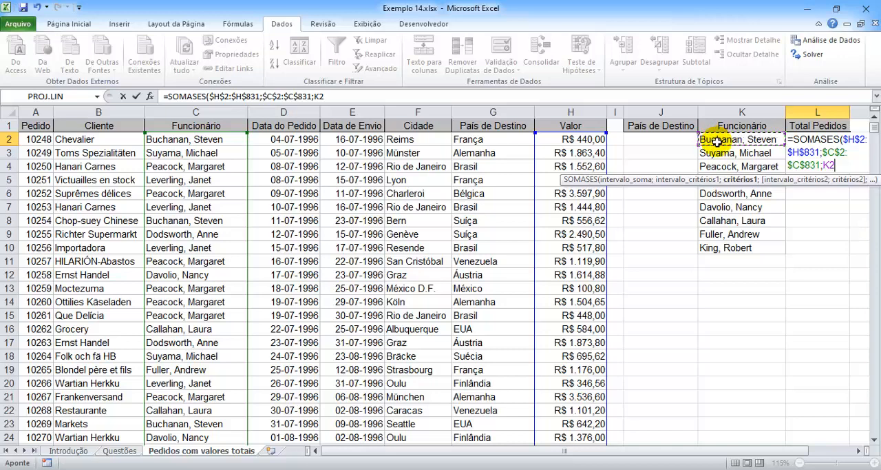
{"action": "type", "text": ";"}
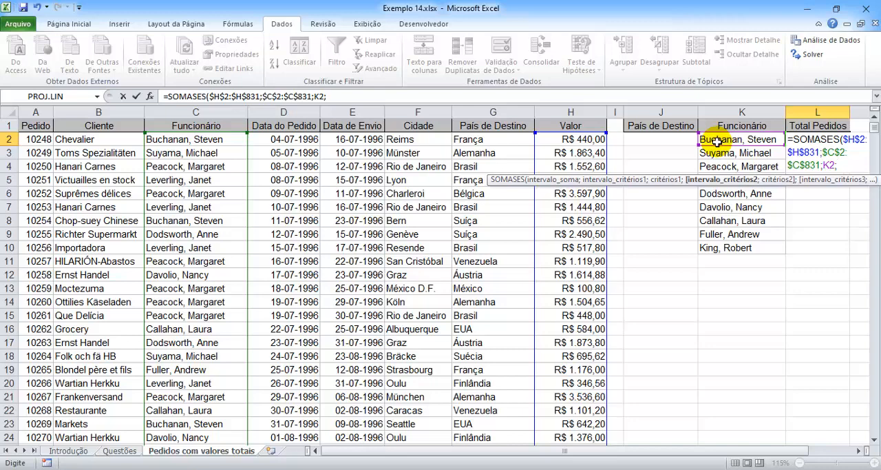
Step: Complete the SOMASES formula with the destination-country condition, using absolute criteria range $G$2:$G$831 and criterion J2
{"action": "left_click", "coordinate": [489, 138]}
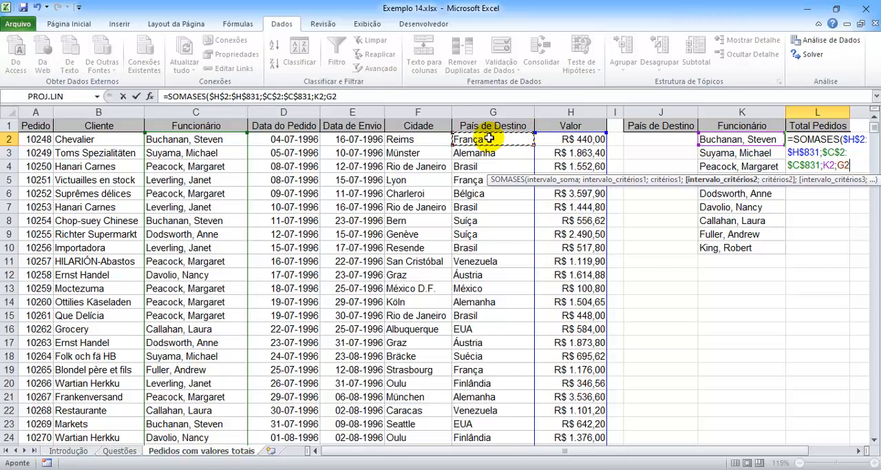
{"action": "key", "text": "ctrl+shift+Down"}
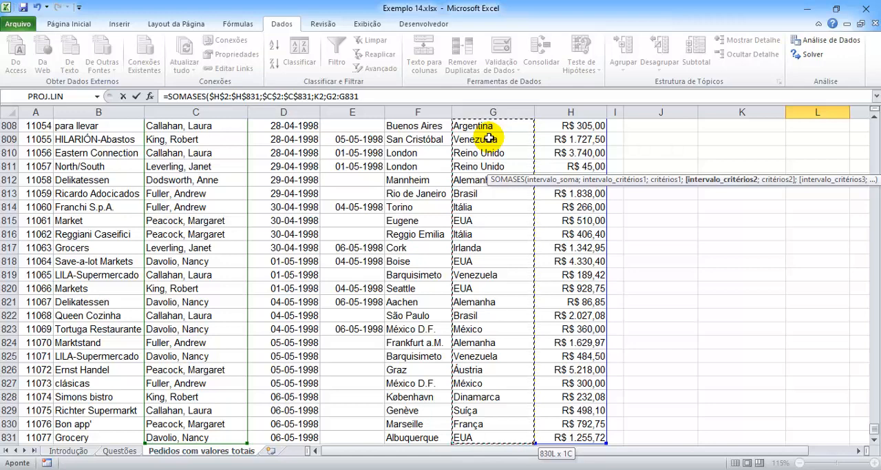
{"action": "key", "text": "F4"}
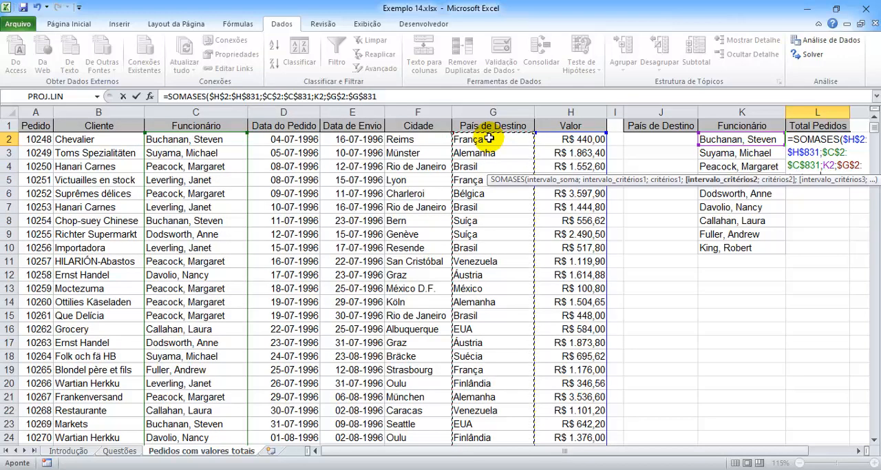
{"action": "type", "text": ";"}
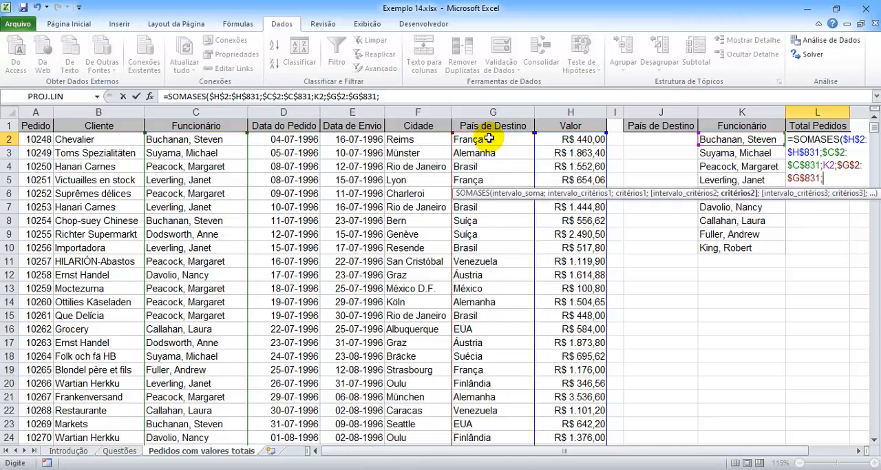
{"action": "left_click", "coordinate": [657, 137]}
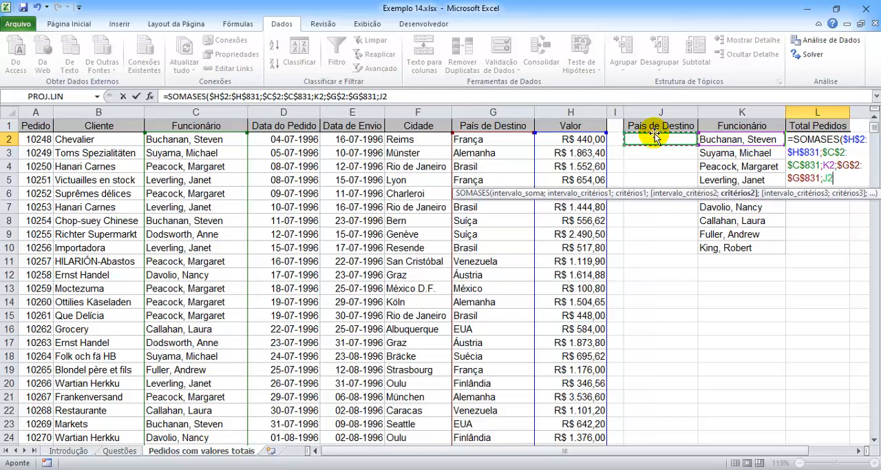
{"action": "type", "text": ")"}
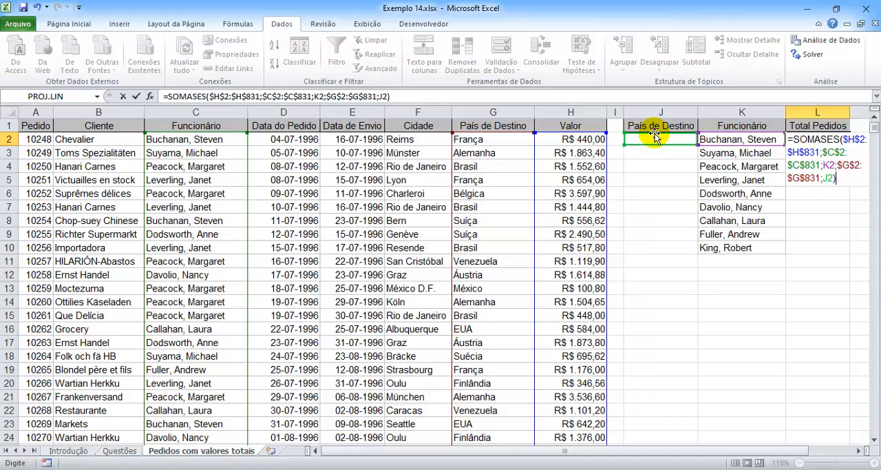
{"action": "key", "text": "Return"}
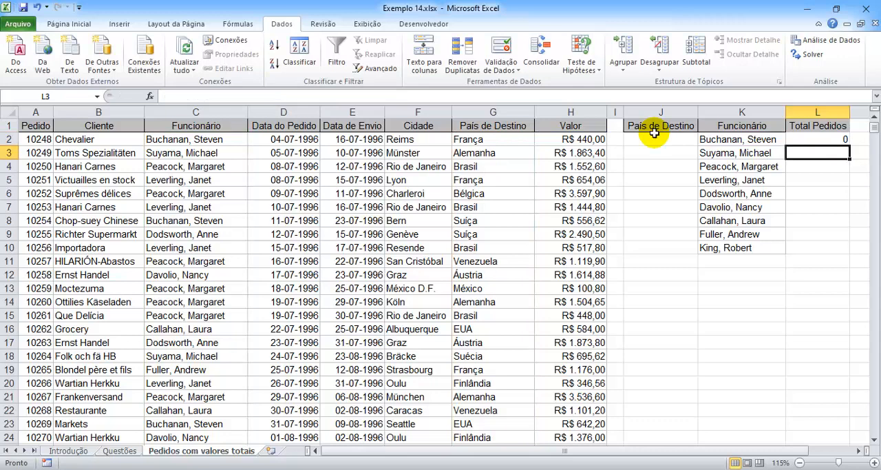
Step: Enter "Brasil" as the destination country in J2 and fill it down to J10
{"action": "left_click", "coordinate": [677, 138]}
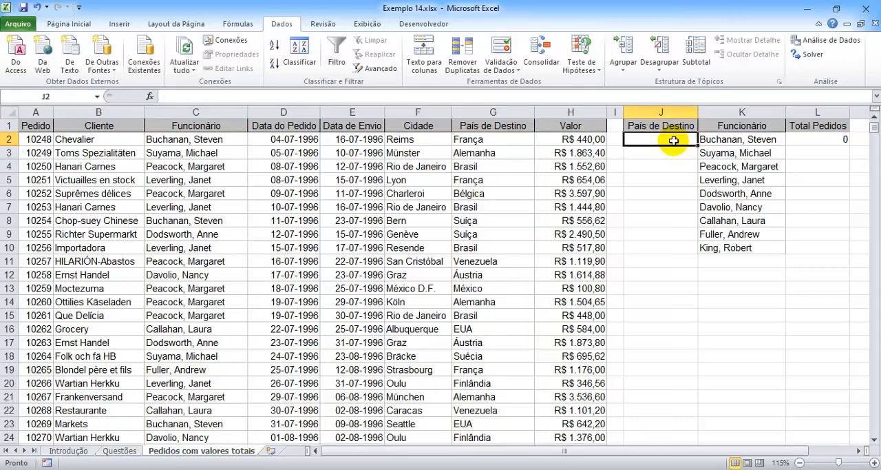
{"action": "type", "text": "Br"}
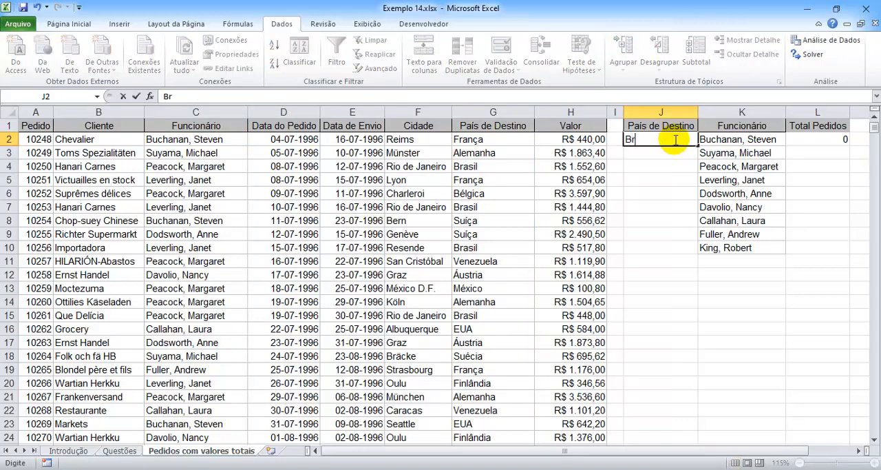
{"action": "type", "text": "asil"}
{"action": "key", "text": "Return"}
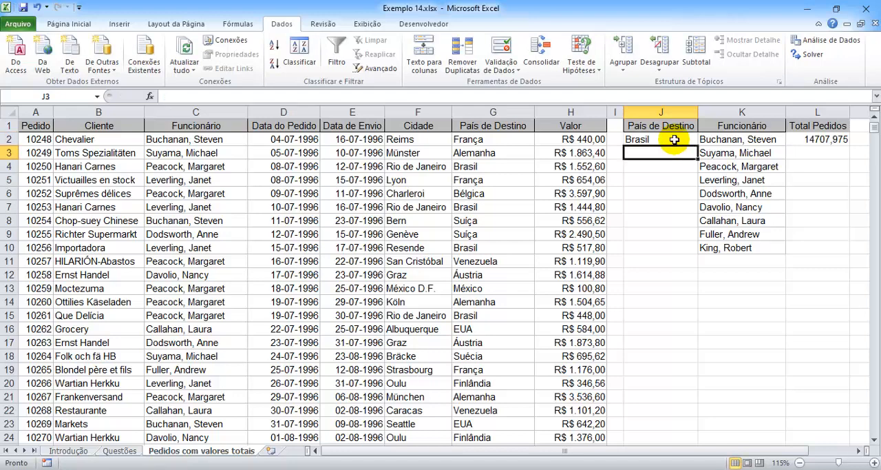
{"action": "left_click", "coordinate": [674, 140]}
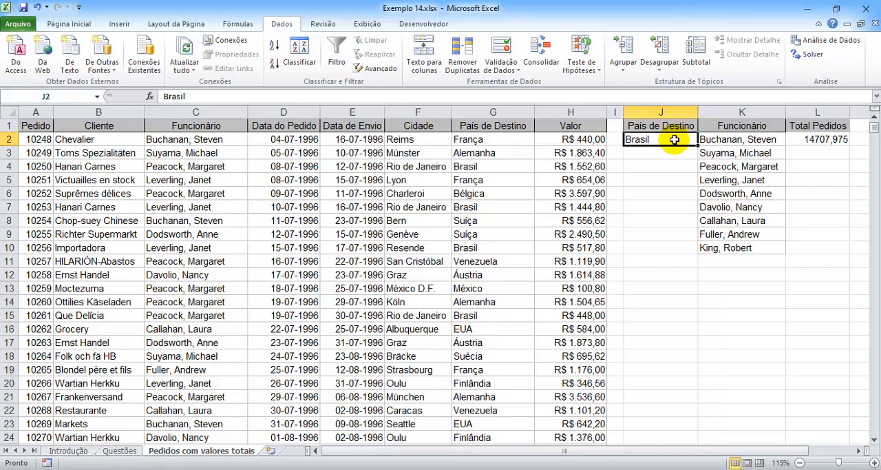
{"action": "left_click_drag", "start_coordinate": [700, 146], "coordinate": [706, 249]}
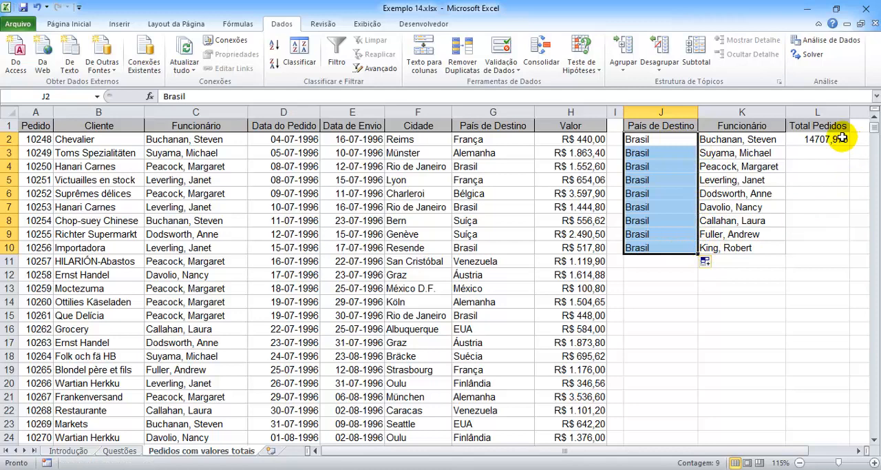
Step: Fill the SOMASES formula from L2 down to L10 and apply the thousands-separator number style to the range
{"action": "left_click", "coordinate": [841, 137]}
{"action": "left_click_drag", "start_coordinate": [852, 146], "coordinate": [849, 255]}
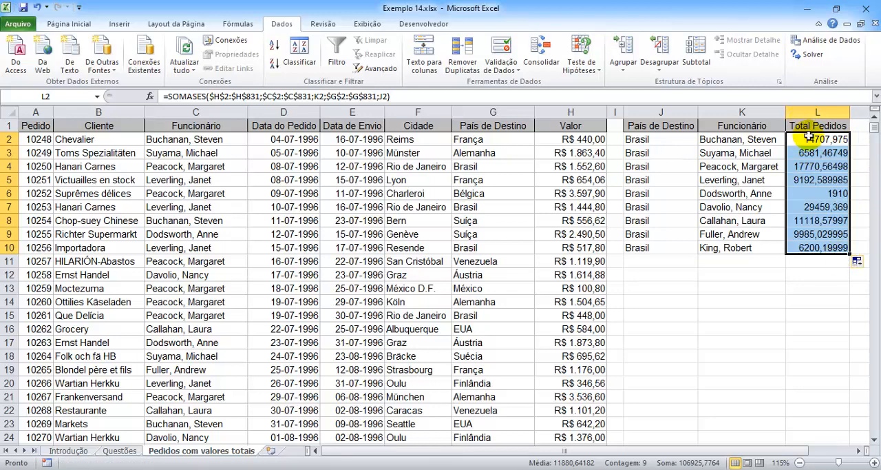
{"action": "left_click", "coordinate": [75, 22]}
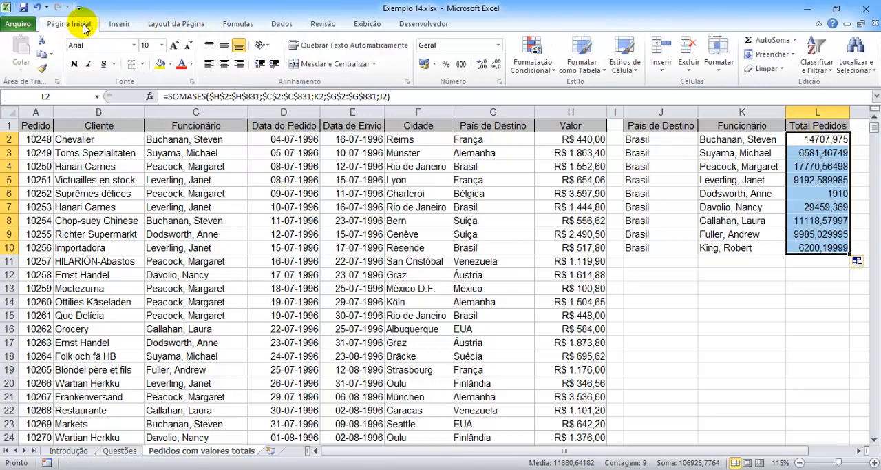
{"action": "left_click", "coordinate": [460, 63]}
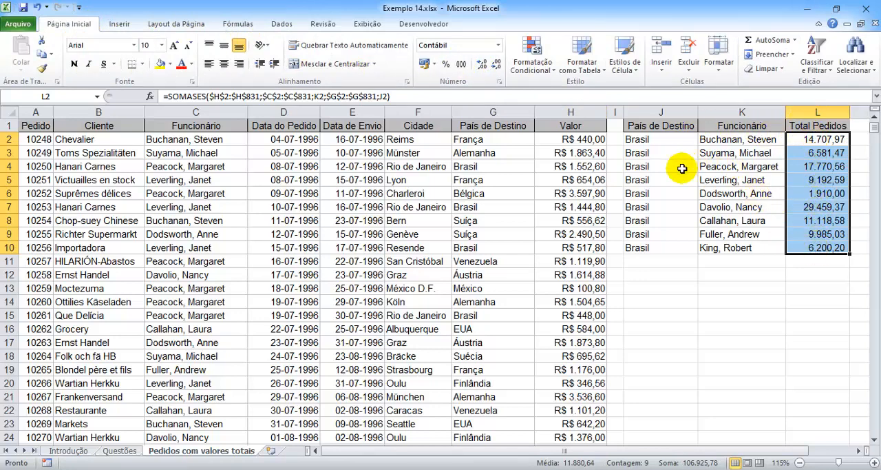
Step: Set the destination country in J2 to "Alemanha" and fill it down to J10
{"action": "left_click", "coordinate": [680, 139]}
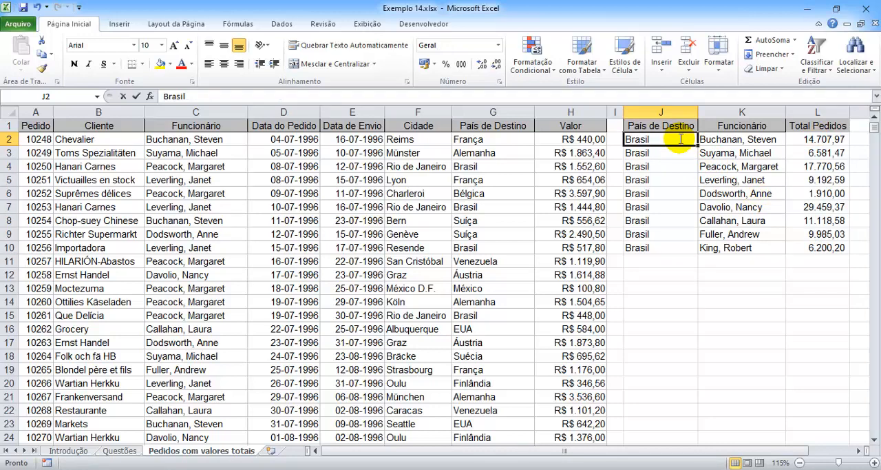
{"action": "type", "text": "Alemanha"}
{"action": "key", "text": "Return"}
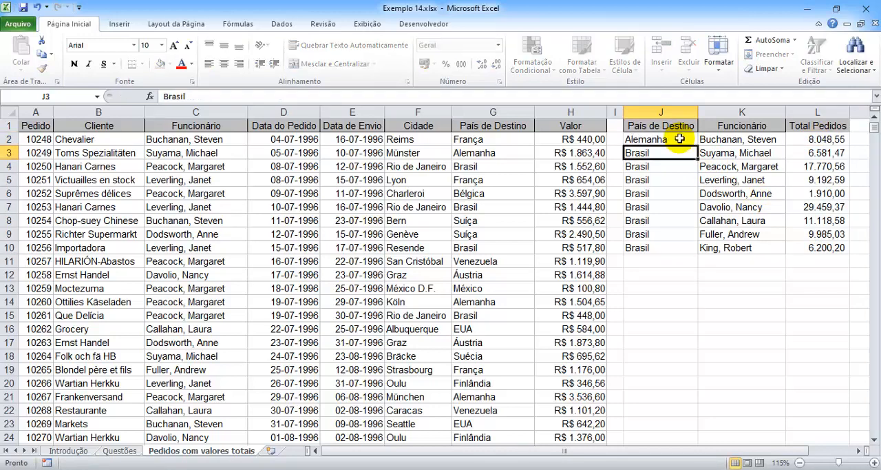
{"action": "left_click", "coordinate": [679, 139]}
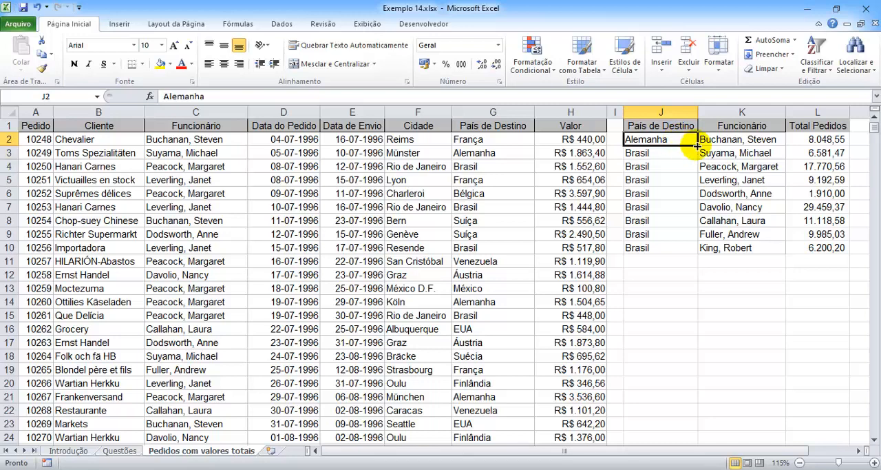
{"action": "left_click_drag", "start_coordinate": [698, 145], "coordinate": [686, 250]}
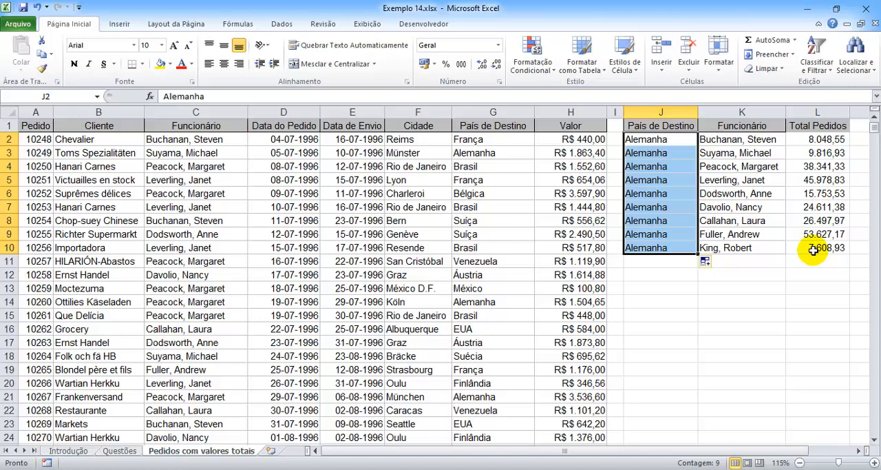
Step: Switch to the Introdução sheet
{"action": "left_click", "coordinate": [76, 451]}
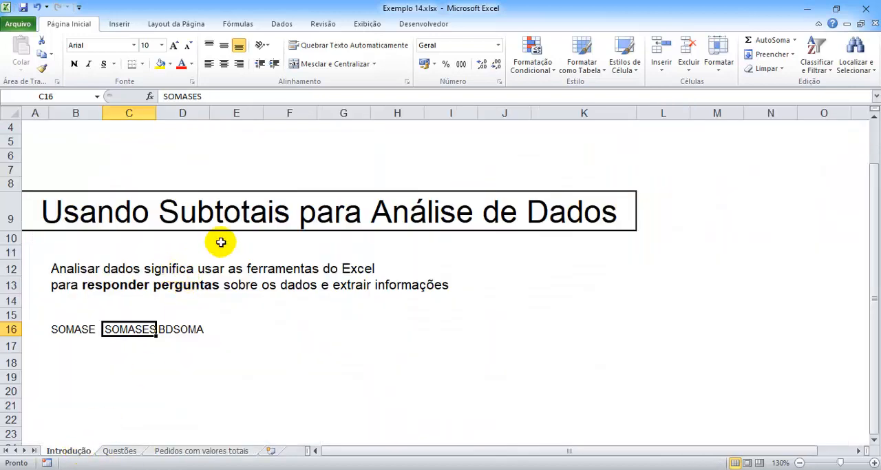